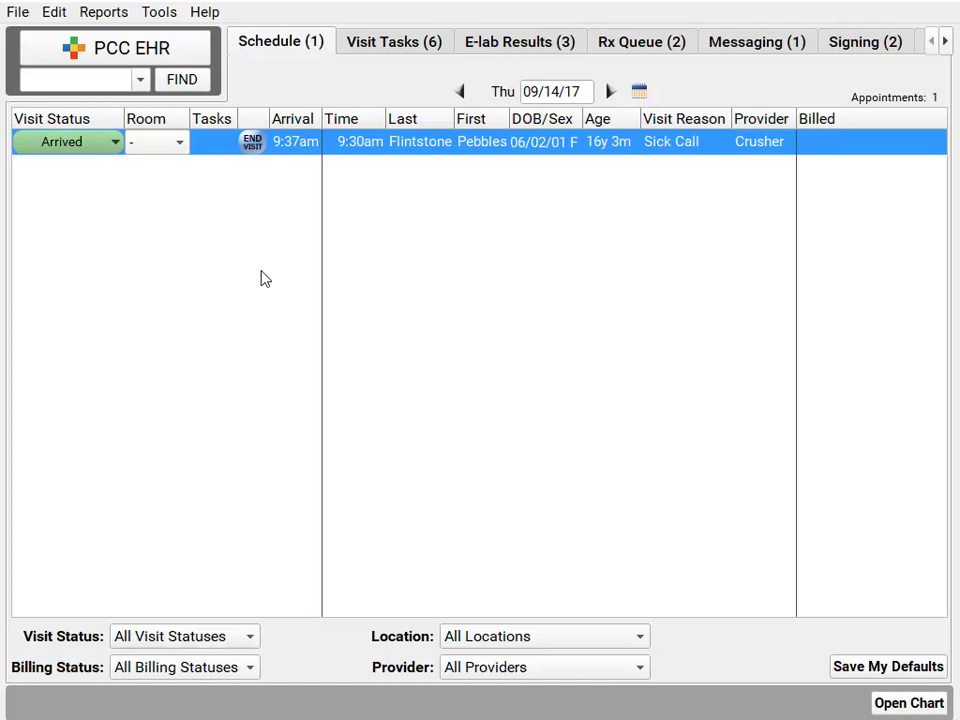
Open the teenage patient's chart from the Schedule to show her Medical Summary
{"action": "double_click", "coordinate": [476, 150]}
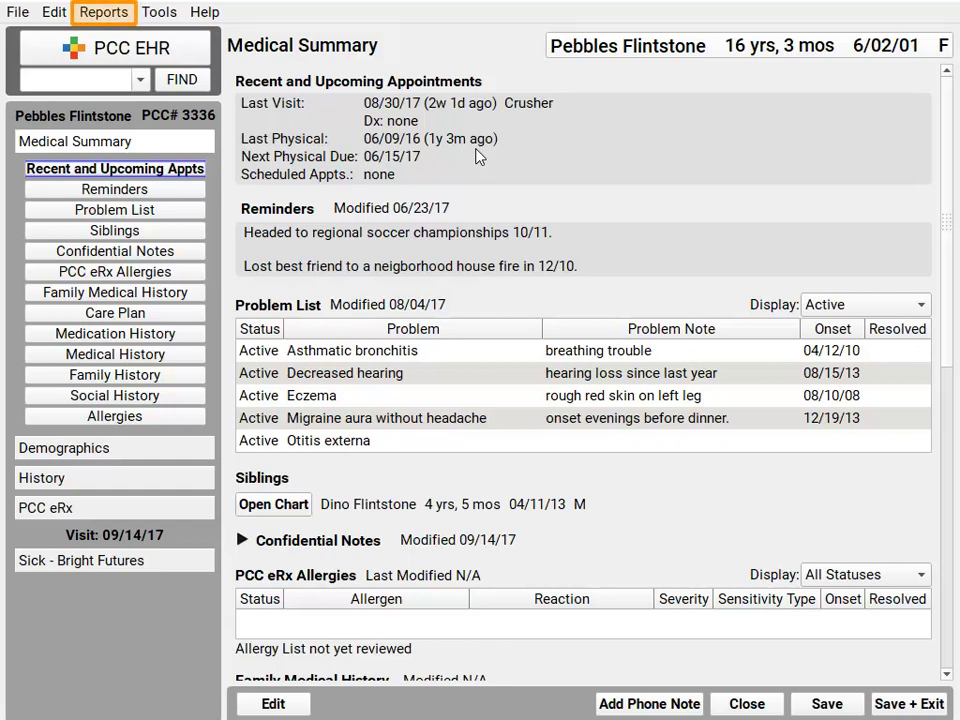
Open the PCC EHR Audit Log report from the Reports menu
{"action": "left_click", "coordinate": [106, 13]}
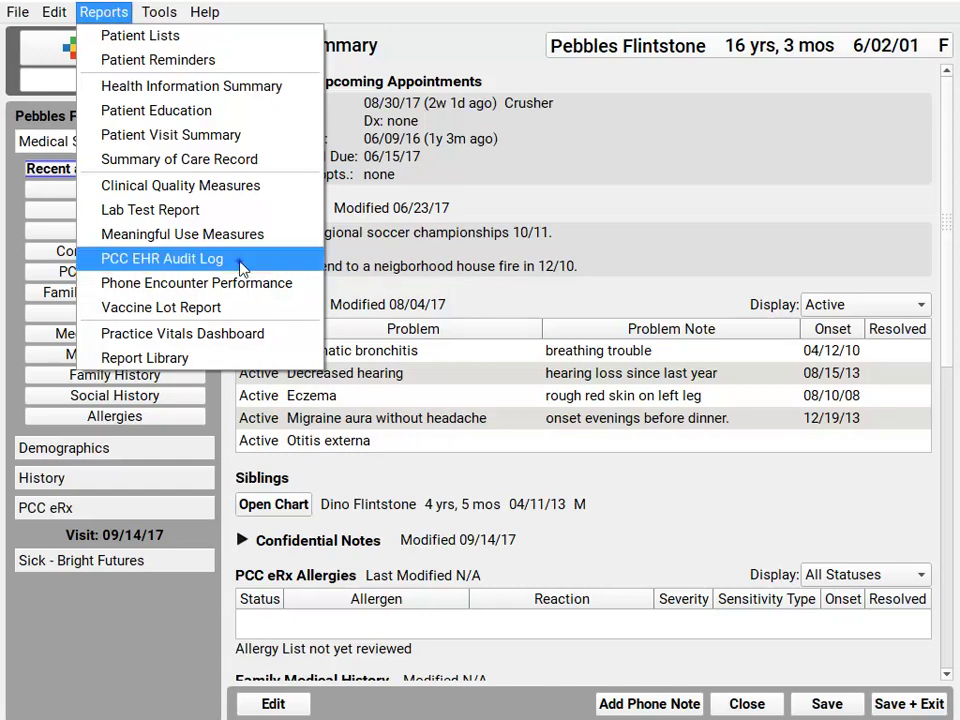
{"action": "left_click", "coordinate": [180, 258]}
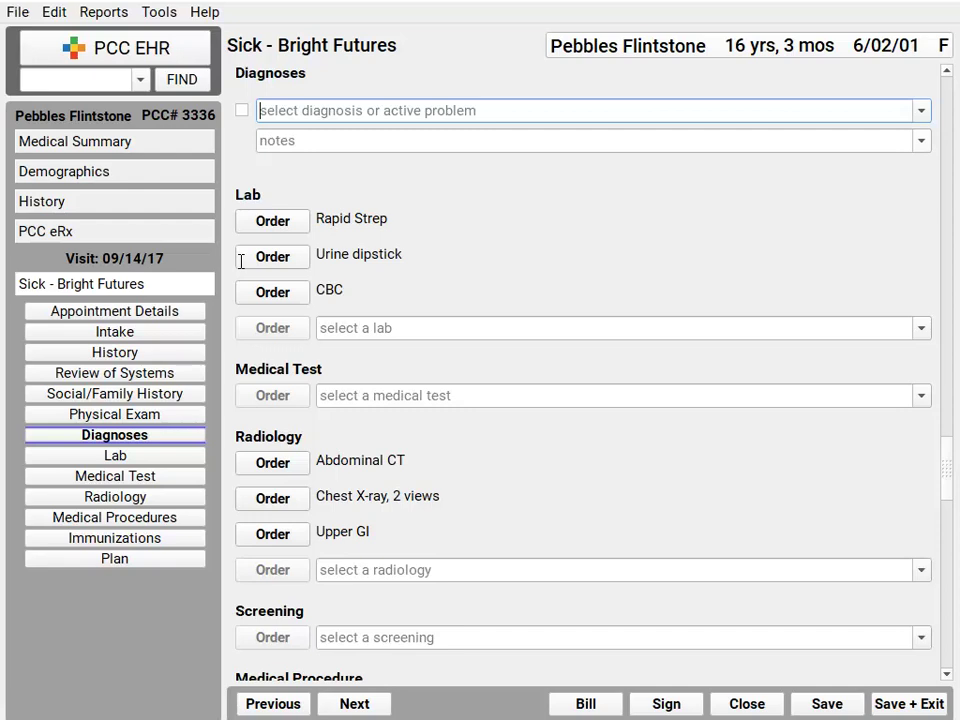
Add Abdominal pregnancy (O00.00) as a diagnosis kept off patient reports and added to the Problem List
{"action": "type", "text": "pregna"}
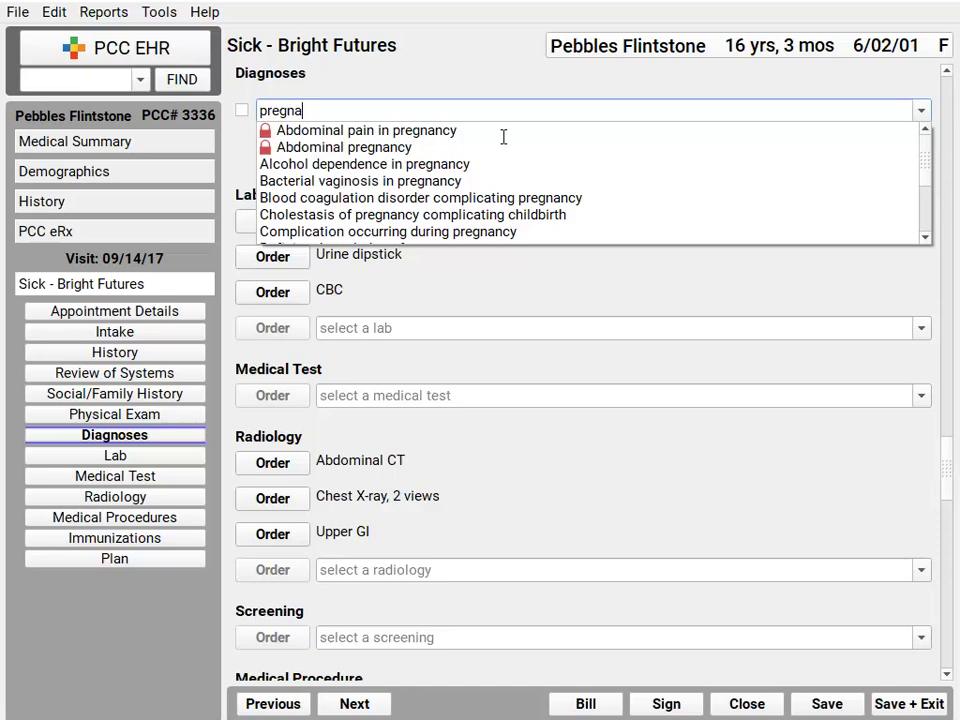
{"action": "left_click", "coordinate": [392, 148]}
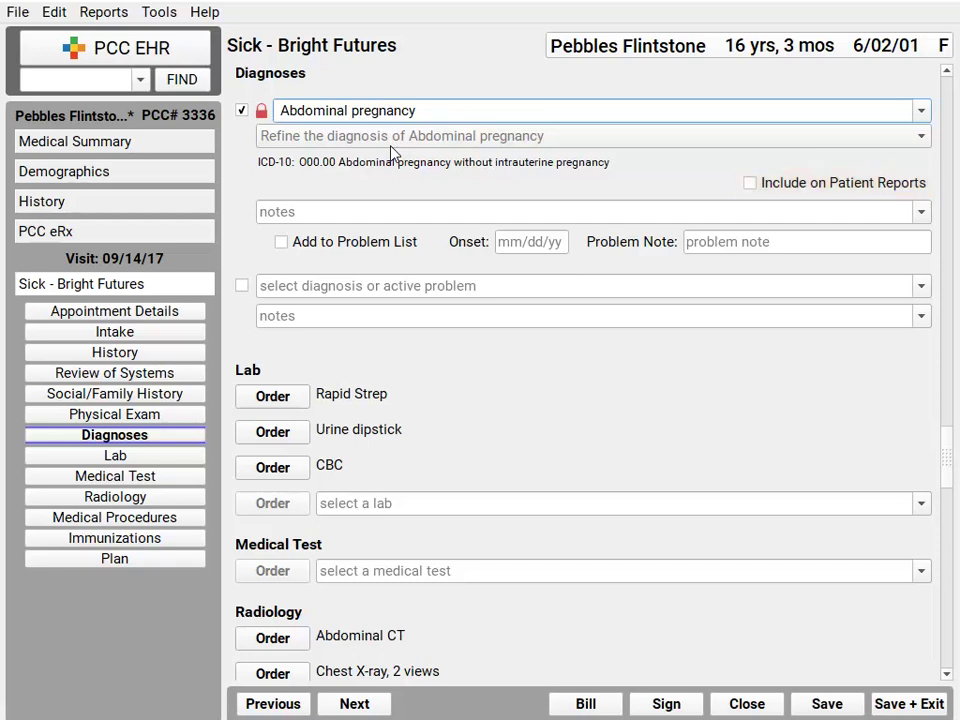
{"action": "left_click", "coordinate": [750, 183]}
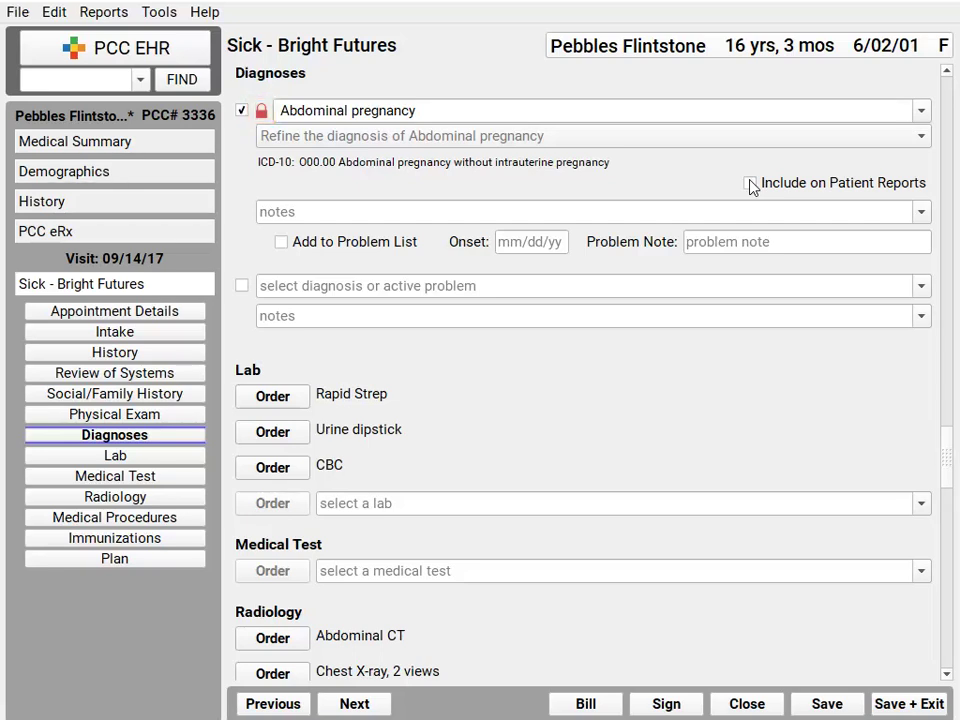
{"action": "left_click", "coordinate": [281, 242]}
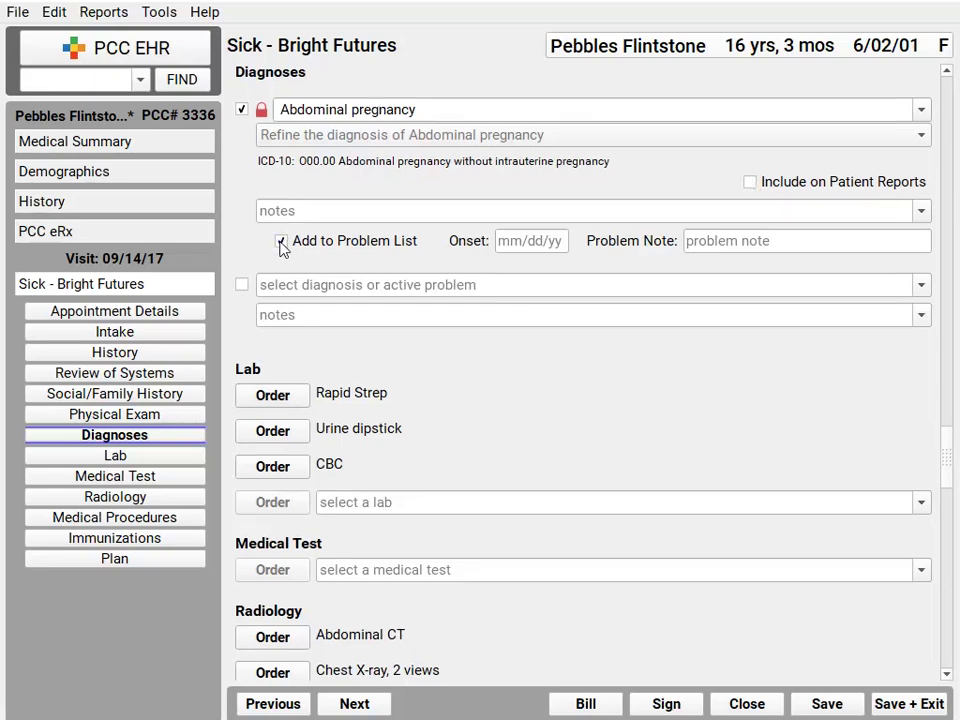
Lock Eczema and Migraine aura without headache as confidential on the Medical Summary and save
{"action": "left_click", "coordinate": [150, 145]}
{"action": "left_click", "coordinate": [816, 701]}
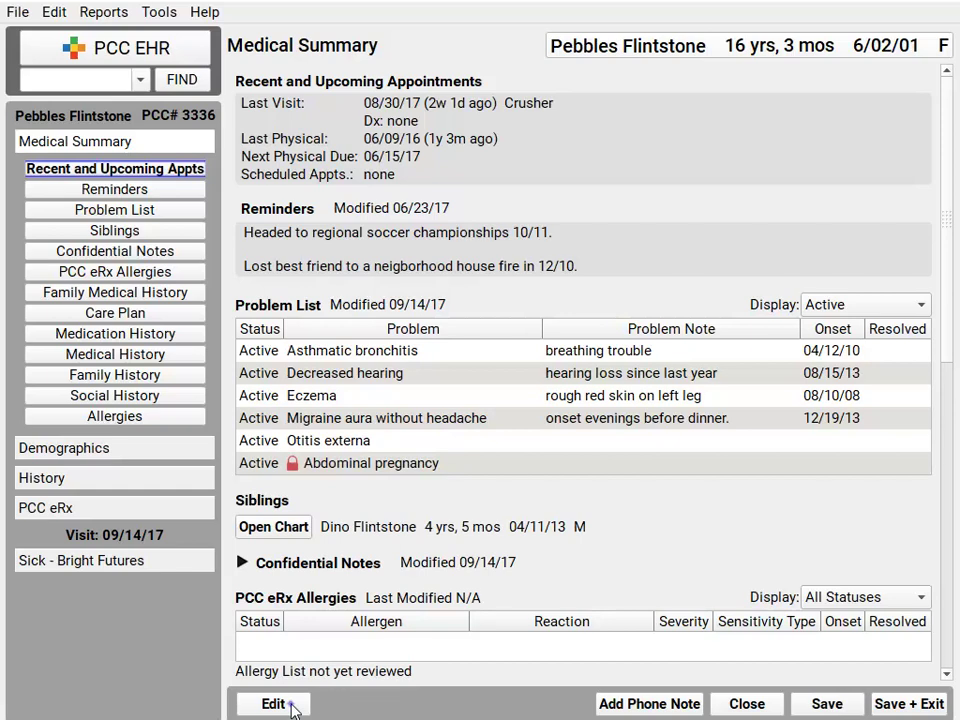
{"action": "left_click", "coordinate": [290, 704]}
{"action": "left_click", "coordinate": [261, 422]}
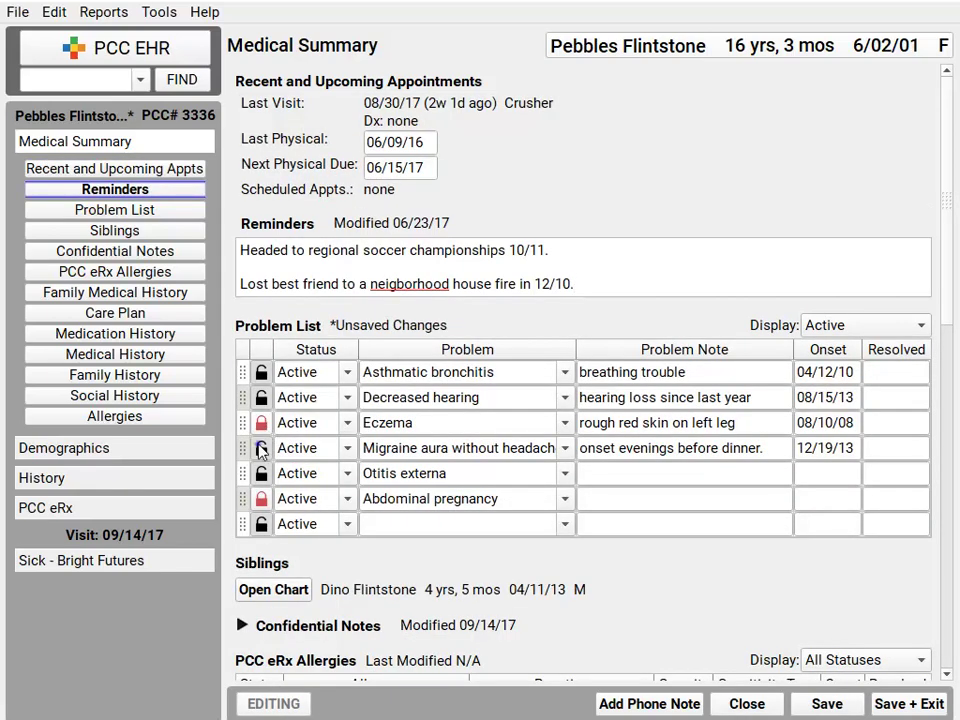
{"action": "left_click", "coordinate": [261, 448]}
{"action": "left_click", "coordinate": [842, 704]}
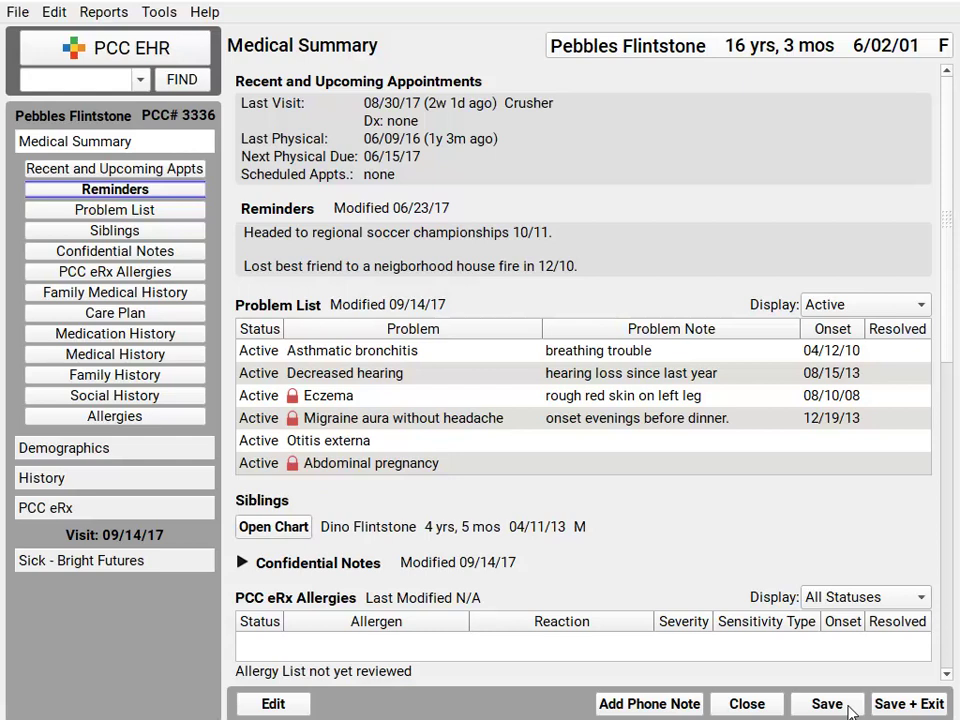
Order an Upper GI study in the visit note, excluded from patient reports, and save it
{"action": "left_click", "coordinate": [114, 566]}
{"action": "left_click", "coordinate": [120, 476]}
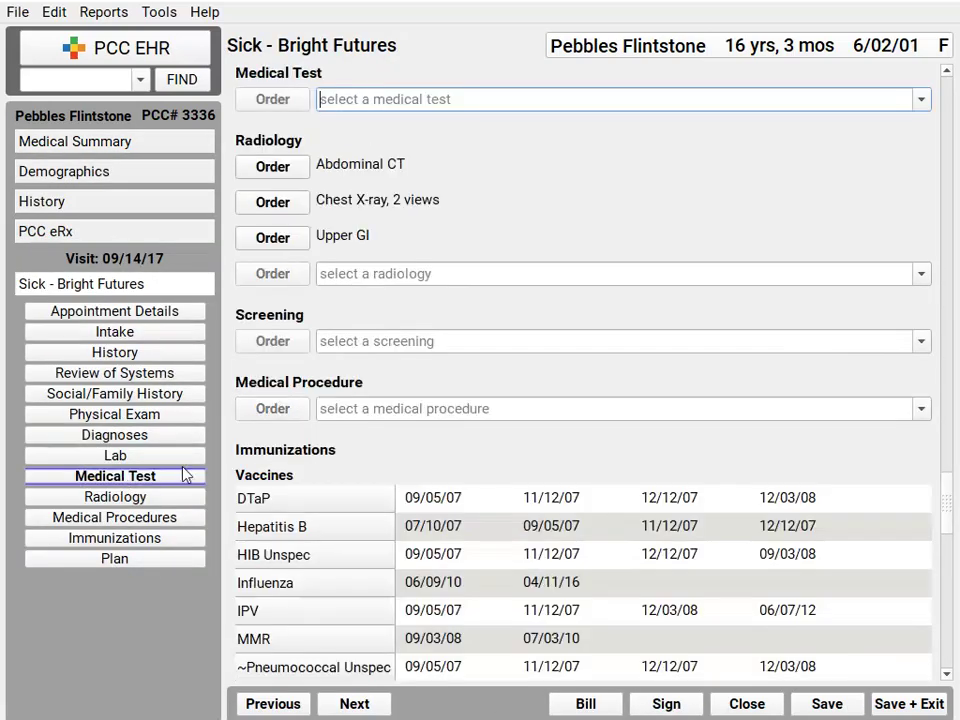
{"action": "left_click", "coordinate": [275, 240]}
{"action": "left_click", "coordinate": [293, 248]}
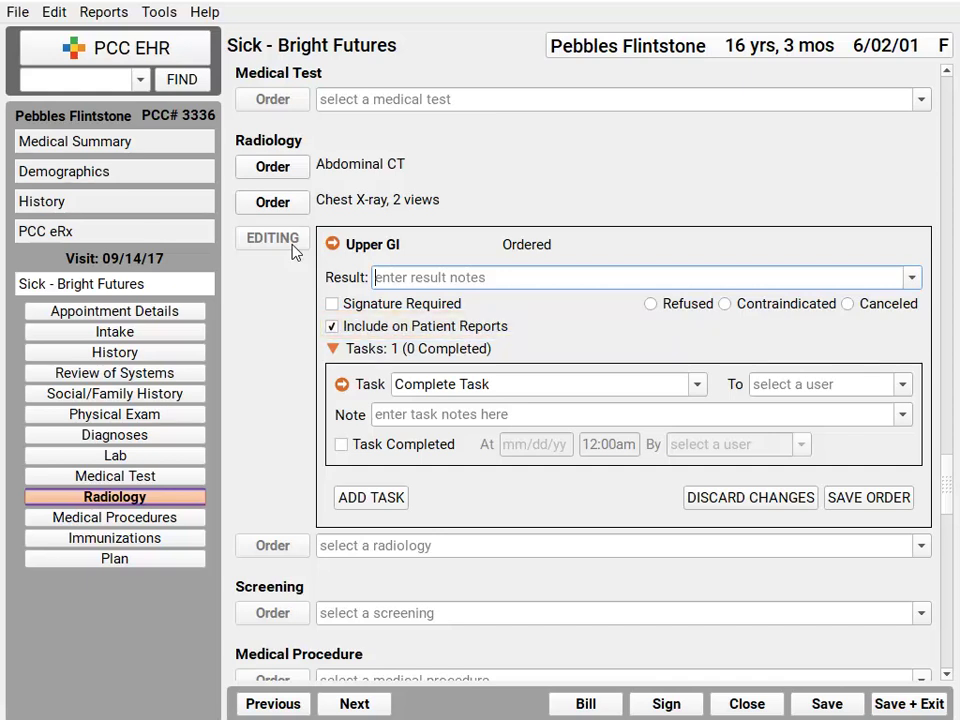
{"action": "left_click", "coordinate": [332, 326]}
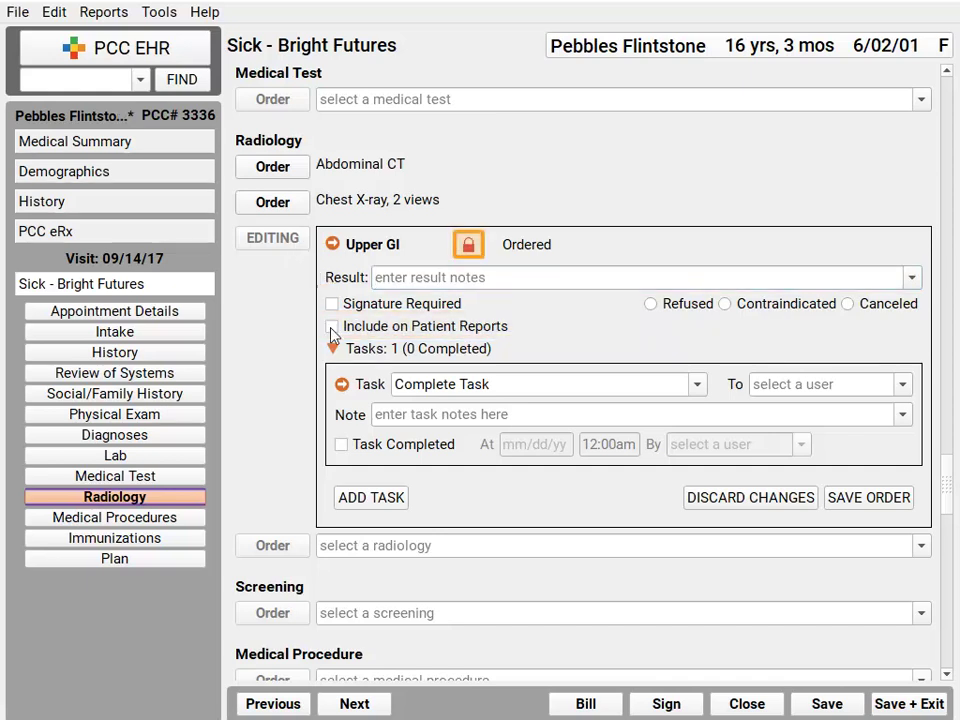
{"action": "left_click", "coordinate": [867, 497]}
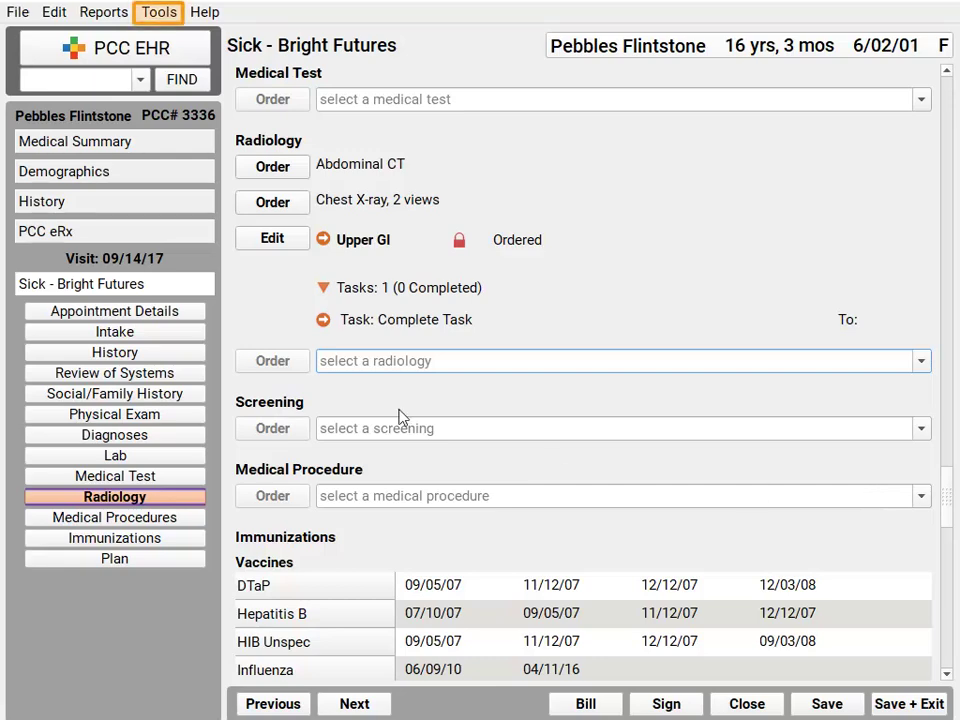
Open the Patient Portal Manager from the Tools menu
{"action": "left_click", "coordinate": [159, 14]}
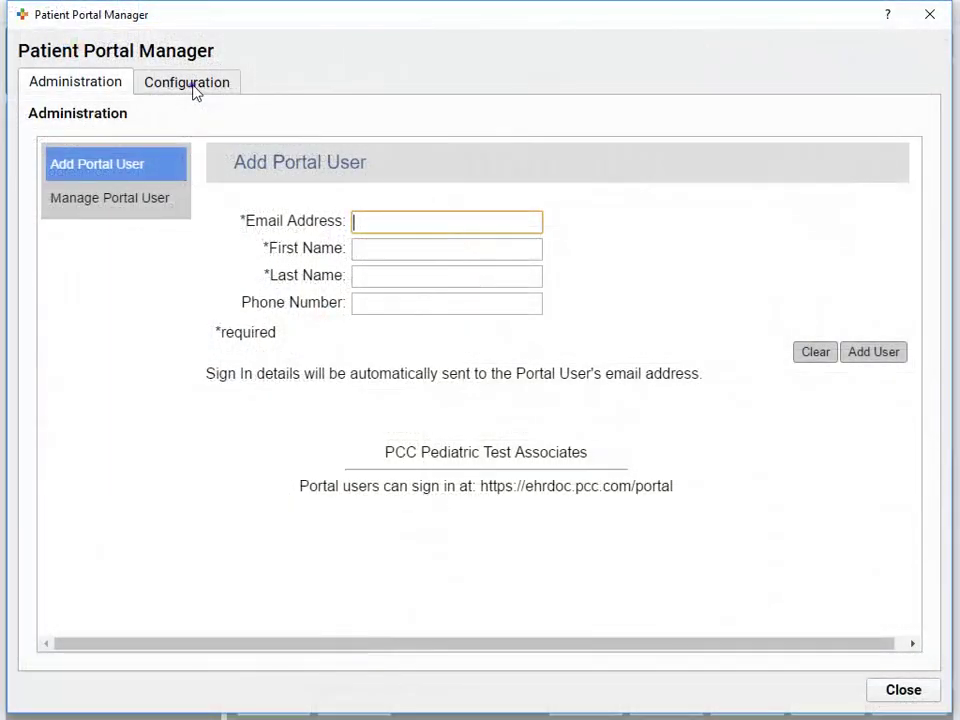
{"action": "left_click", "coordinate": [190, 84]}
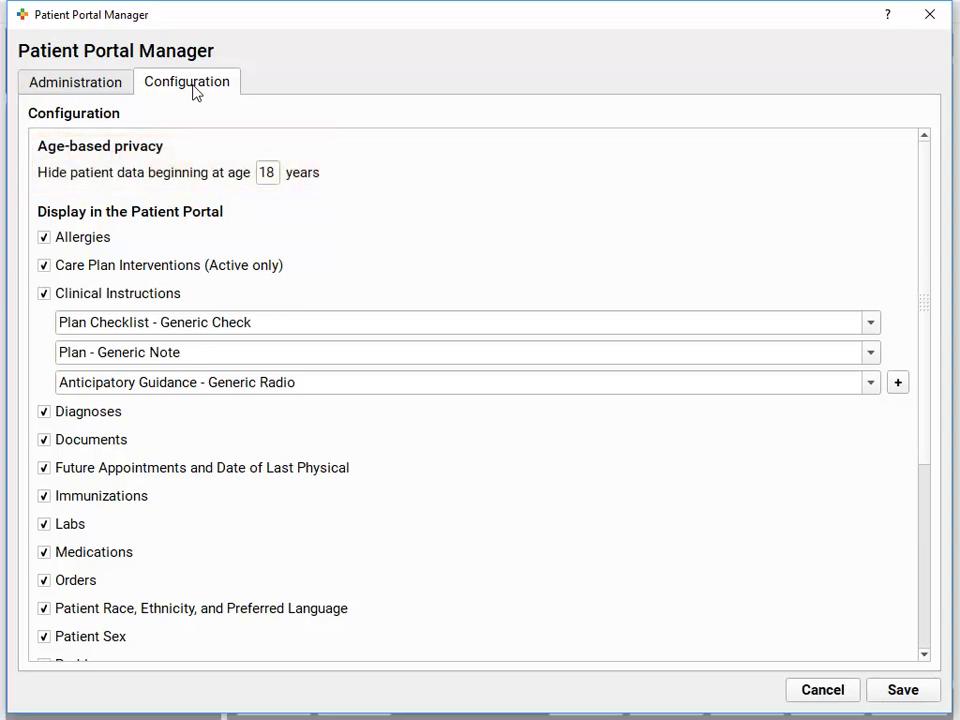
{"action": "left_click", "coordinate": [76, 83]}
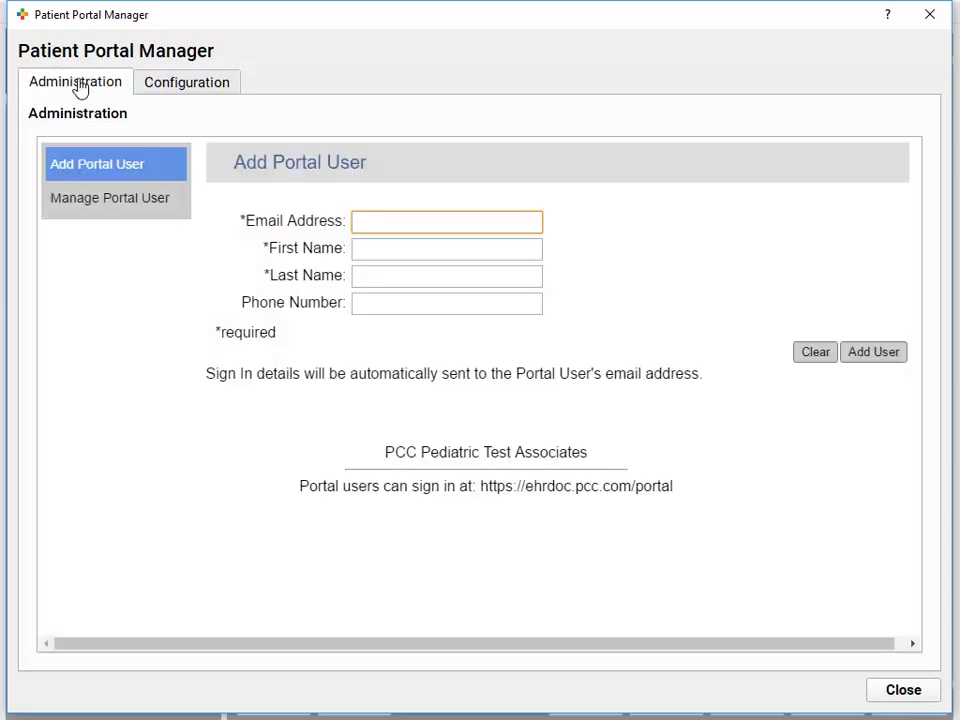
Search existing portal users for the parent's account and open her portal user record
{"action": "left_click", "coordinate": [102, 210]}
{"action": "type", "text": "pebbl"}
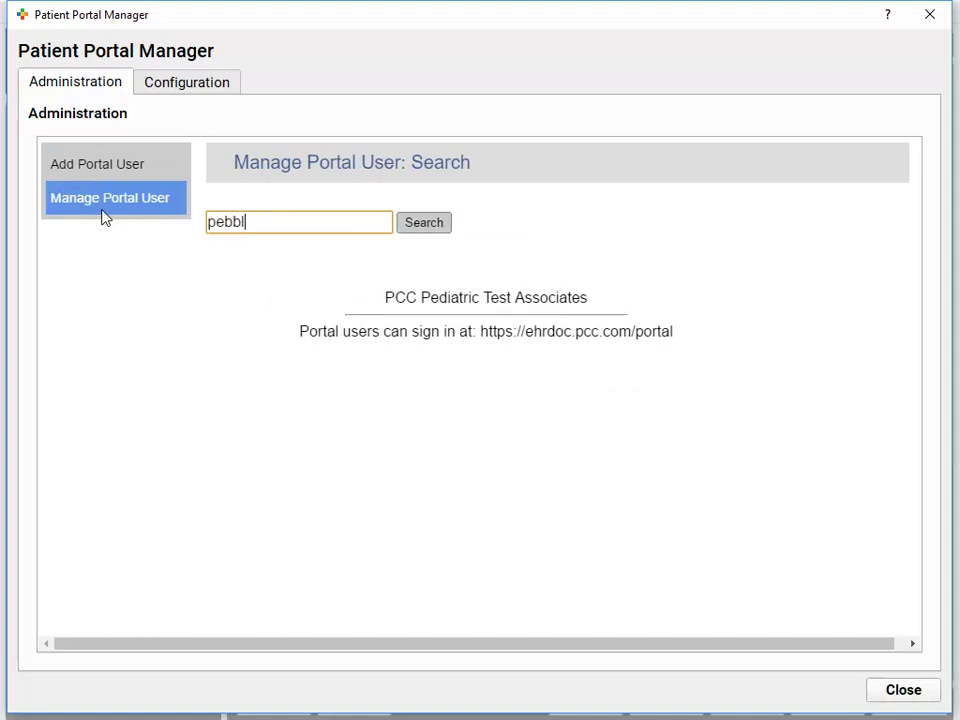
{"action": "key", "text": "BackSpace"}
{"action": "key", "text": "BackSpace"}
{"action": "key", "text": "BackSpace"}
{"action": "key", "text": "BackSpace"}
{"action": "key", "text": "BackSpace"}
{"action": "type", "text": "wilma"}
{"action": "key", "text": "Return"}
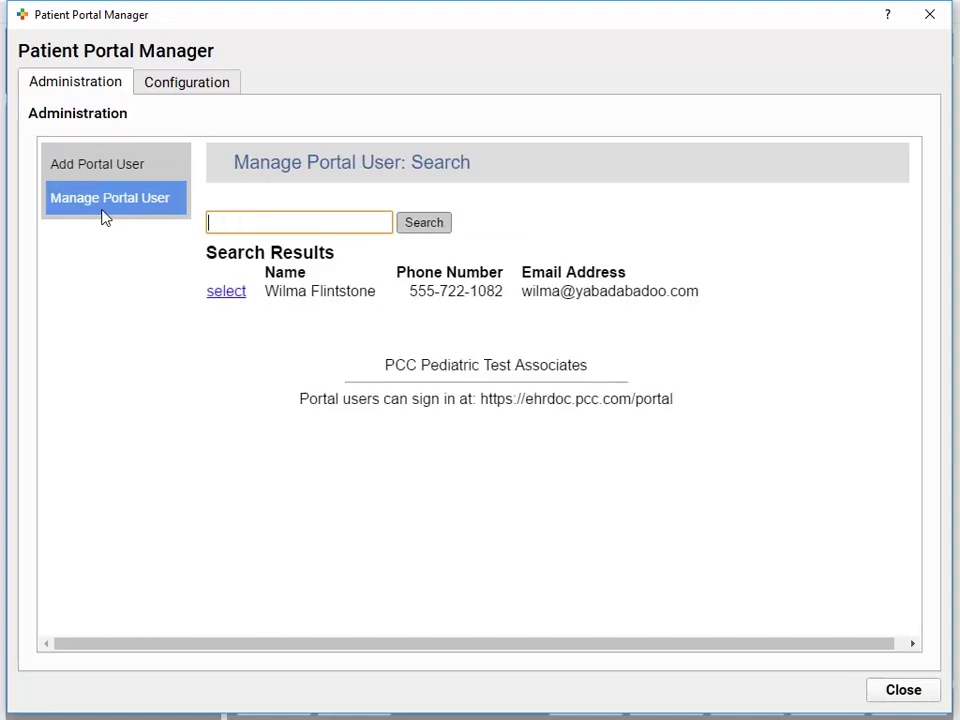
{"action": "left_click", "coordinate": [214, 292]}
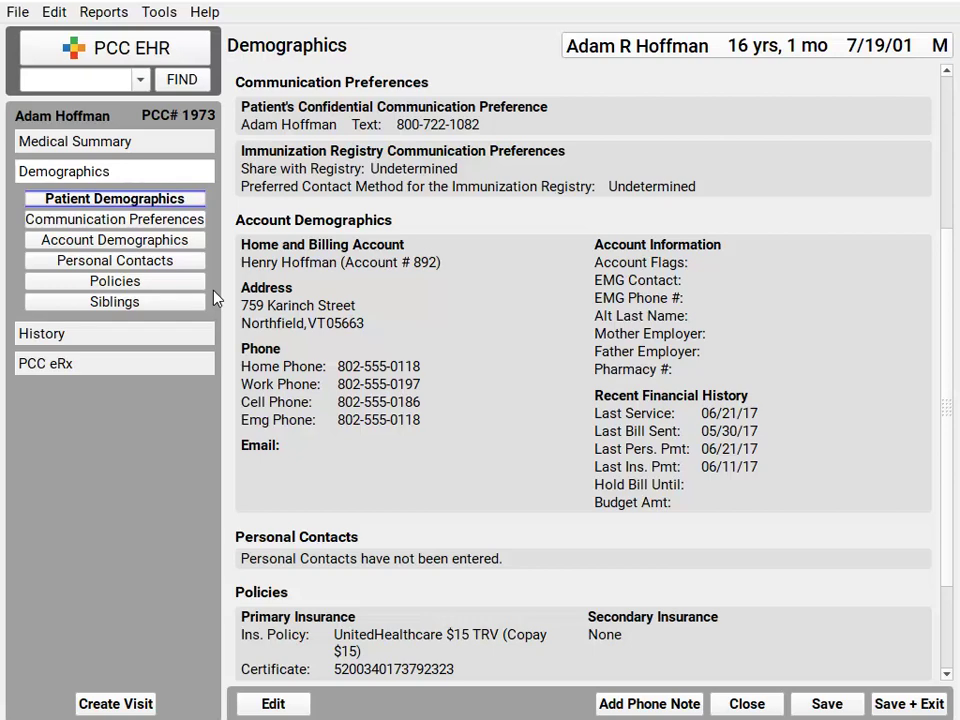
Edit the patient's demographics at the Communication Preferences section
{"action": "left_click", "coordinate": [251, 701]}
{"action": "left_click", "coordinate": [947, 476]}
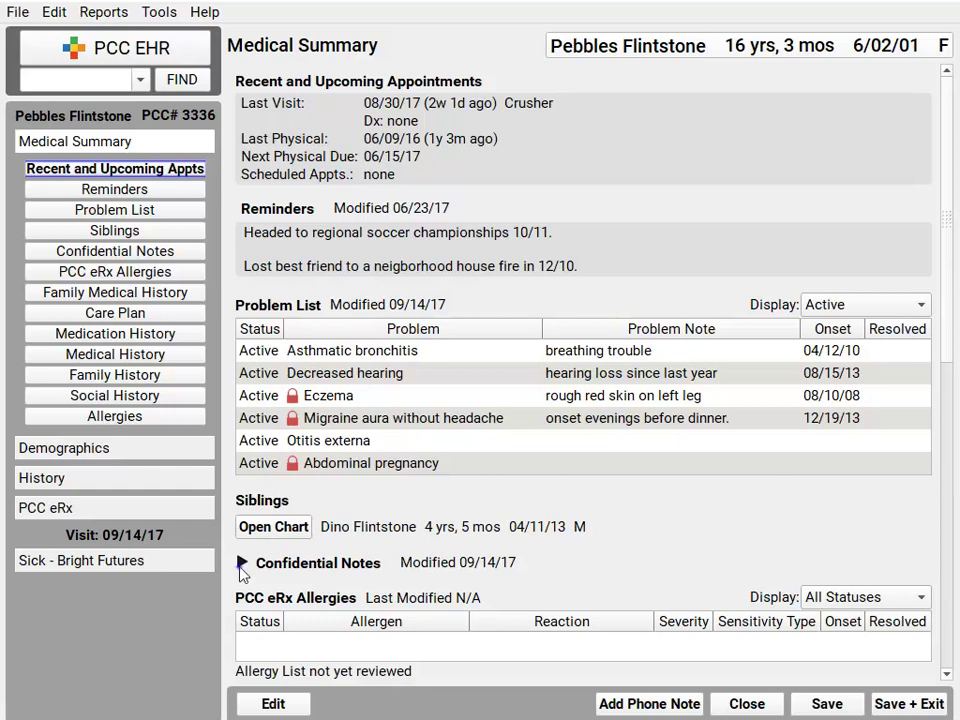
Expand Confidential Notes, then reopen the teen's chart from the Schedule
{"action": "left_click", "coordinate": [242, 563]}
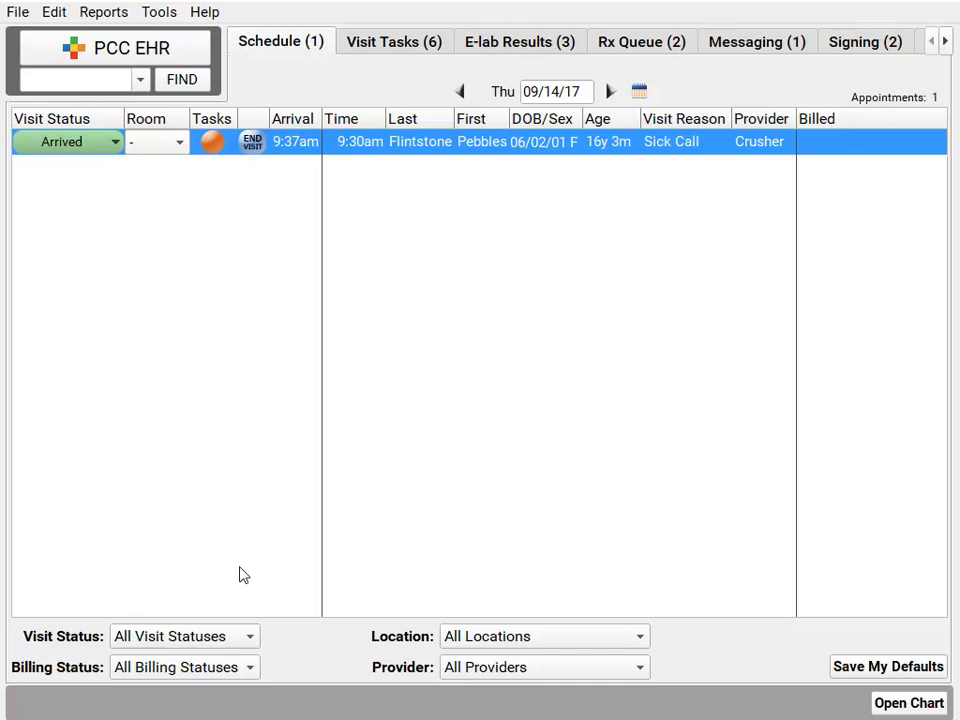
{"action": "double_click", "coordinate": [429, 150]}
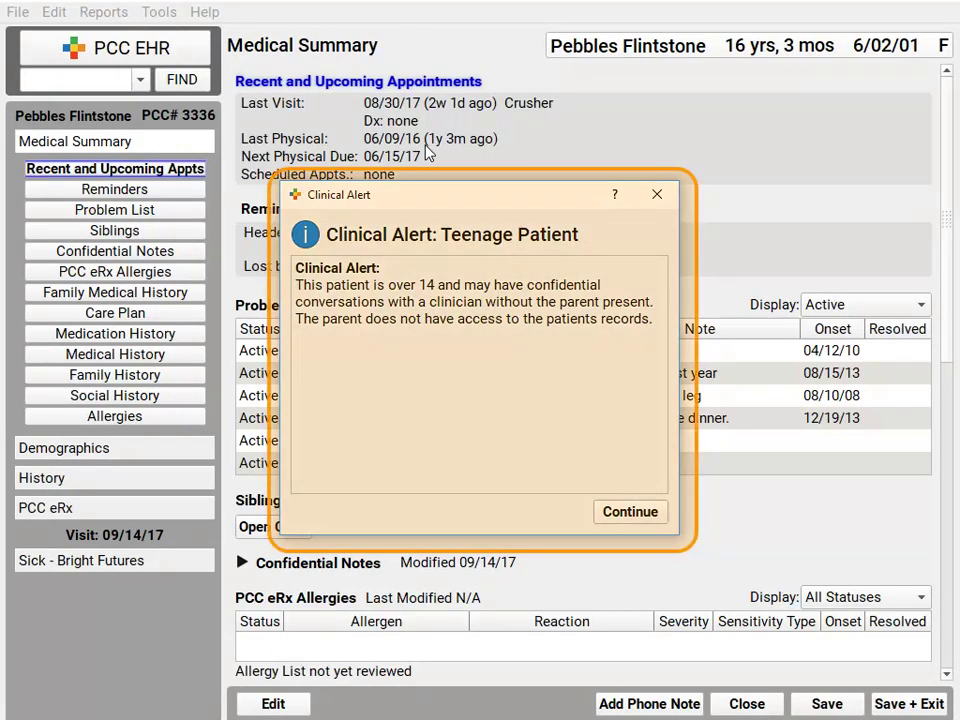